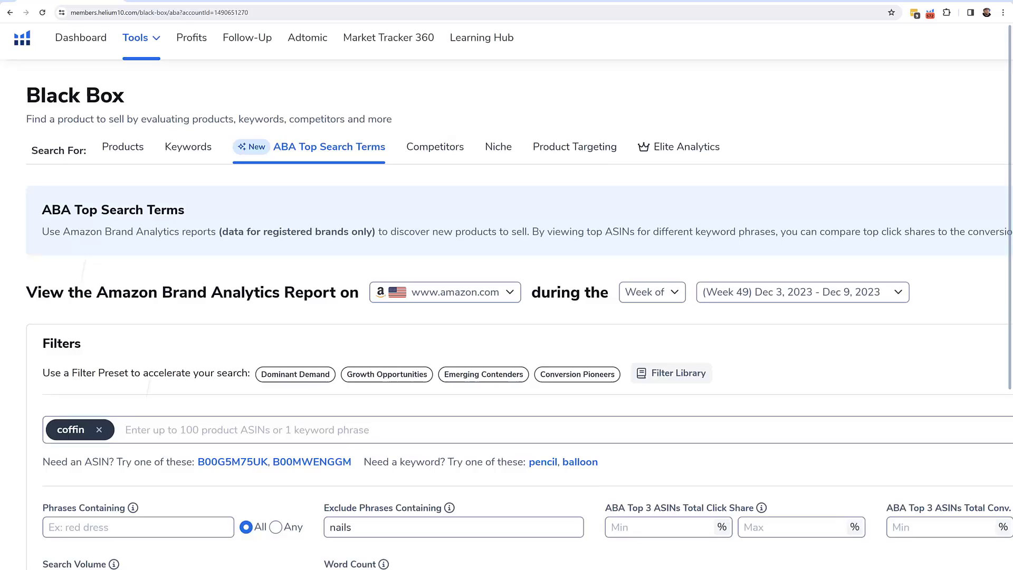
pyautogui.scroll(-4, 507, 316)
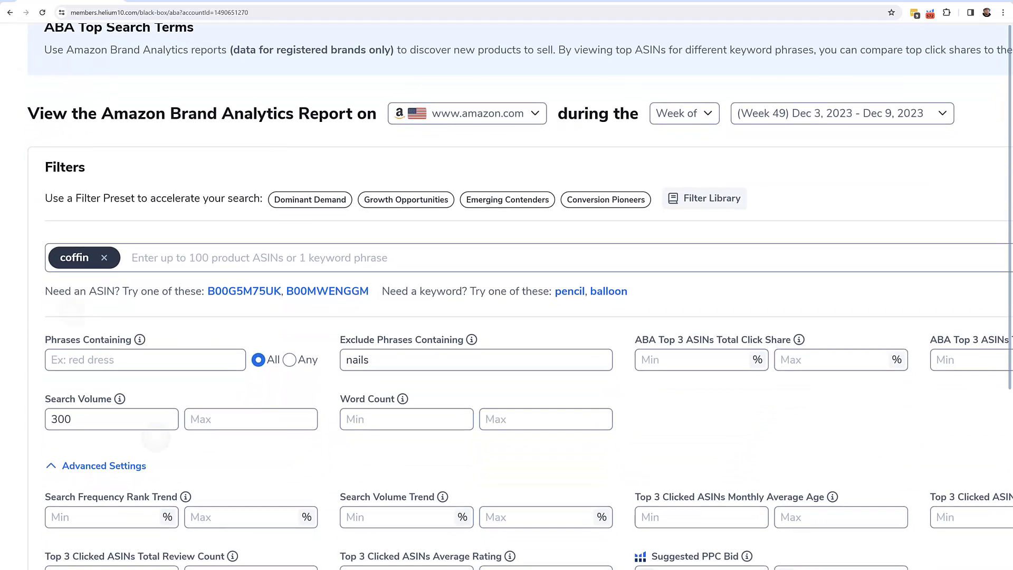
pyautogui.hotkey('ctrl', '+')
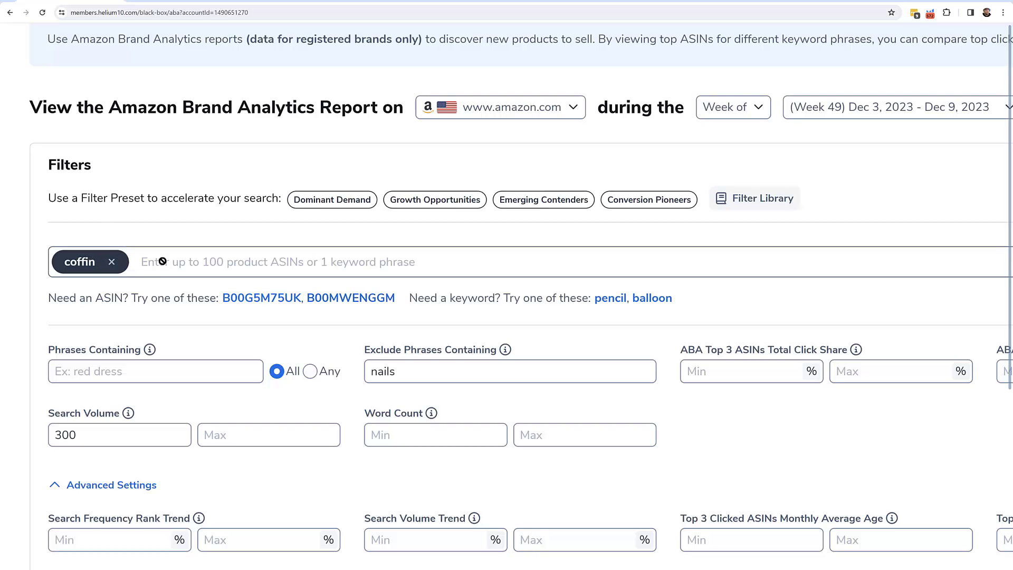
pyautogui.hotkey('ctrl', '0')
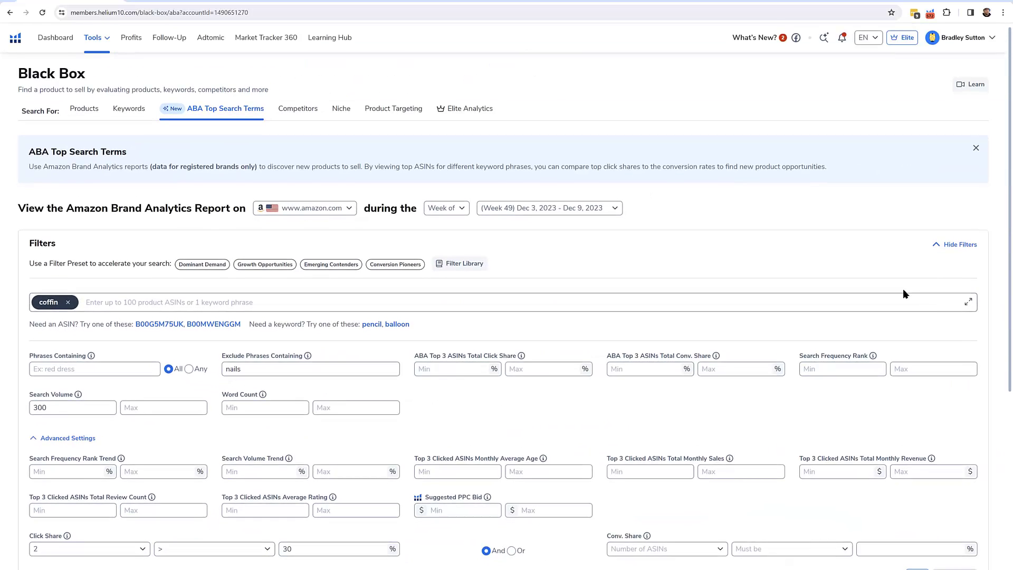
pyautogui.scroll(-4, 858, 264)
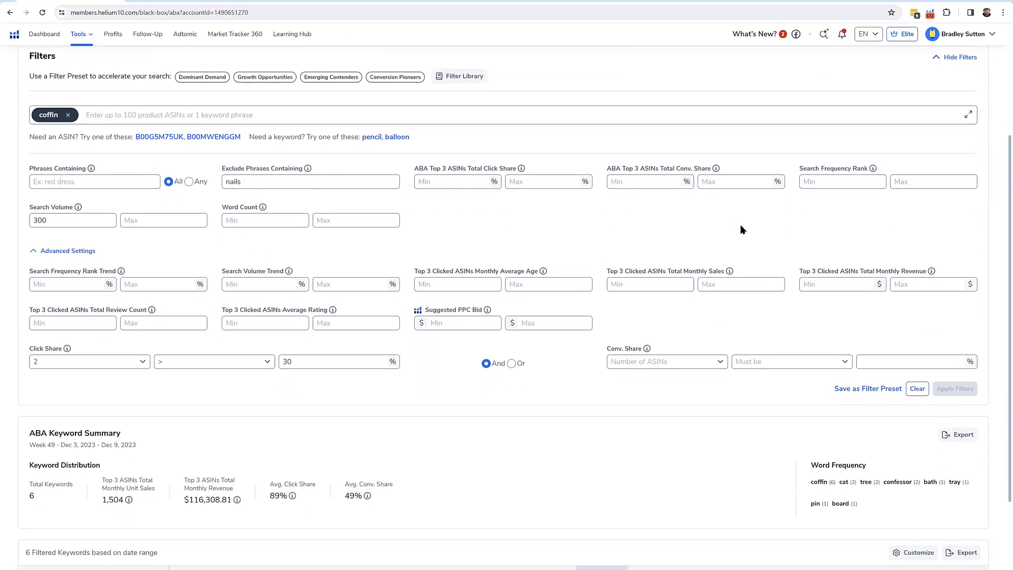
pyautogui.scroll(-1, 741, 229)
pyautogui.scroll(2, 741, 229)
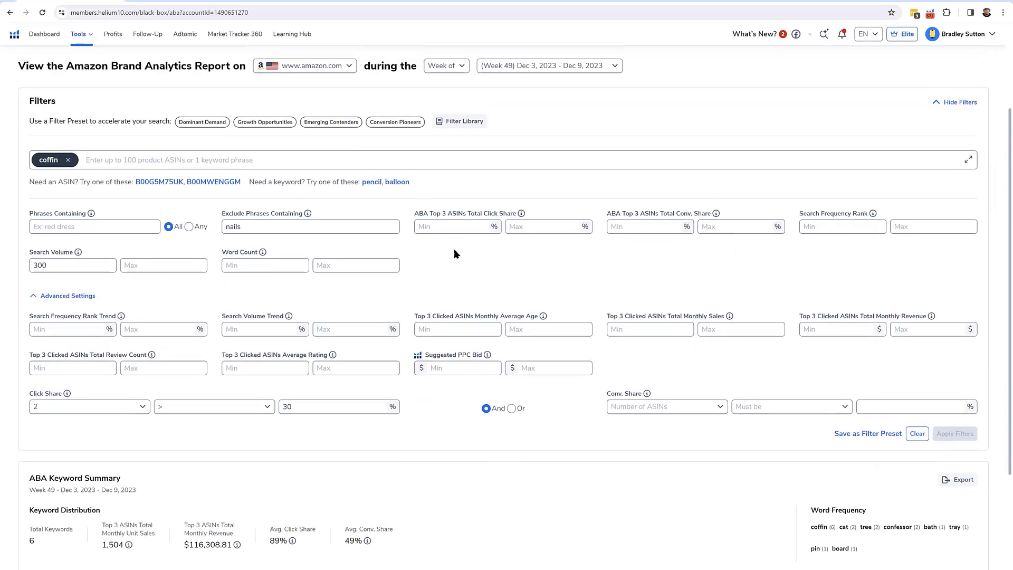
pyautogui.scroll(5, 371, 256)
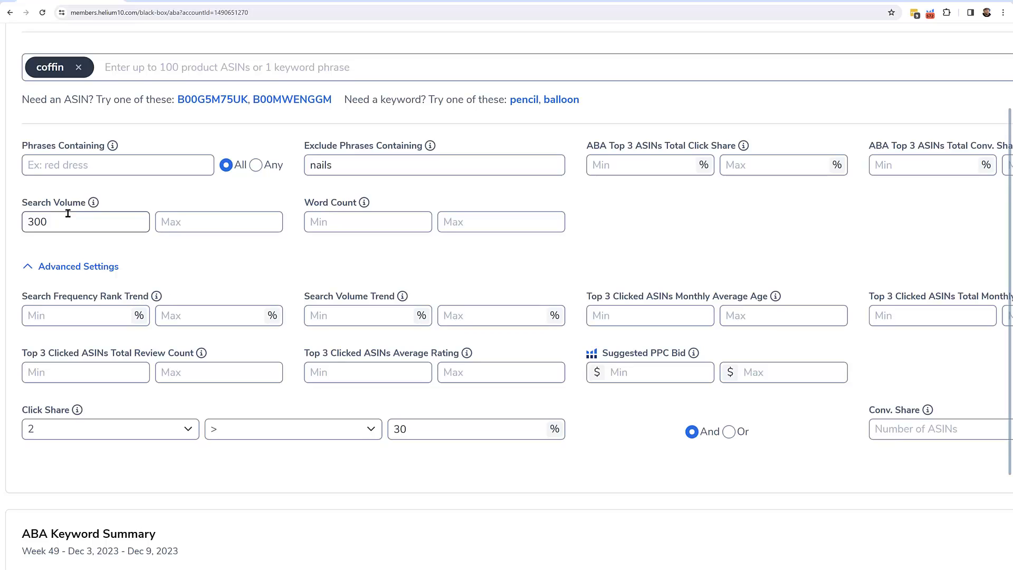
pyautogui.scroll(1, 262, 188)
pyautogui.scroll(2, 253, 171)
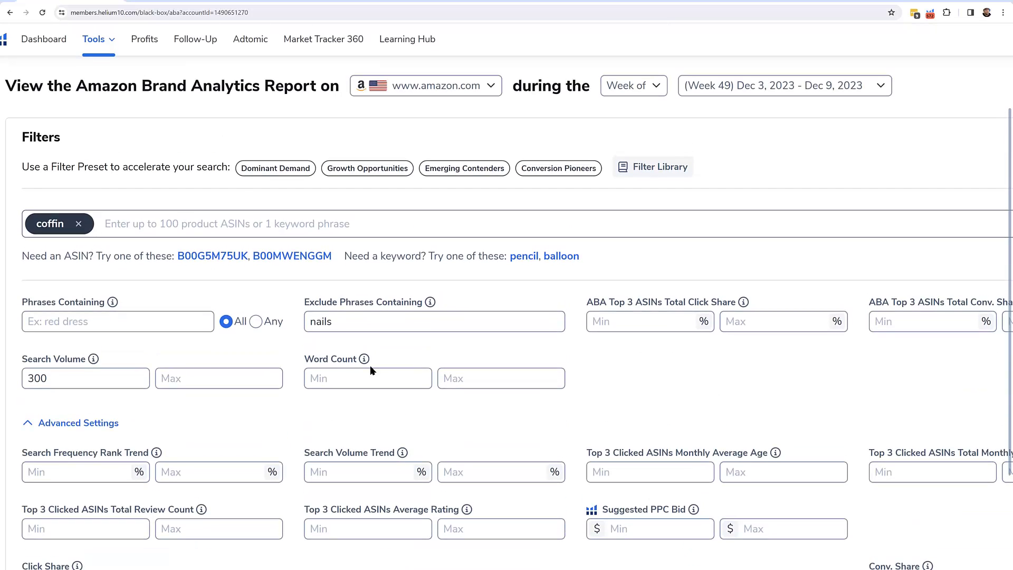
pyautogui.moveTo(388, 326); pyautogui.dragTo(311, 322)
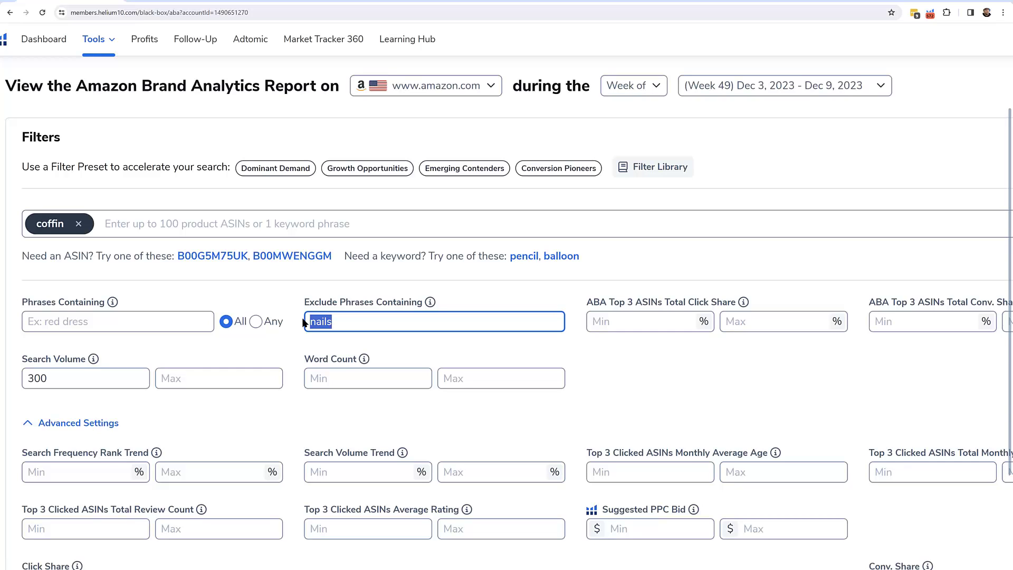
pyautogui.scroll(-2, 157, 327)
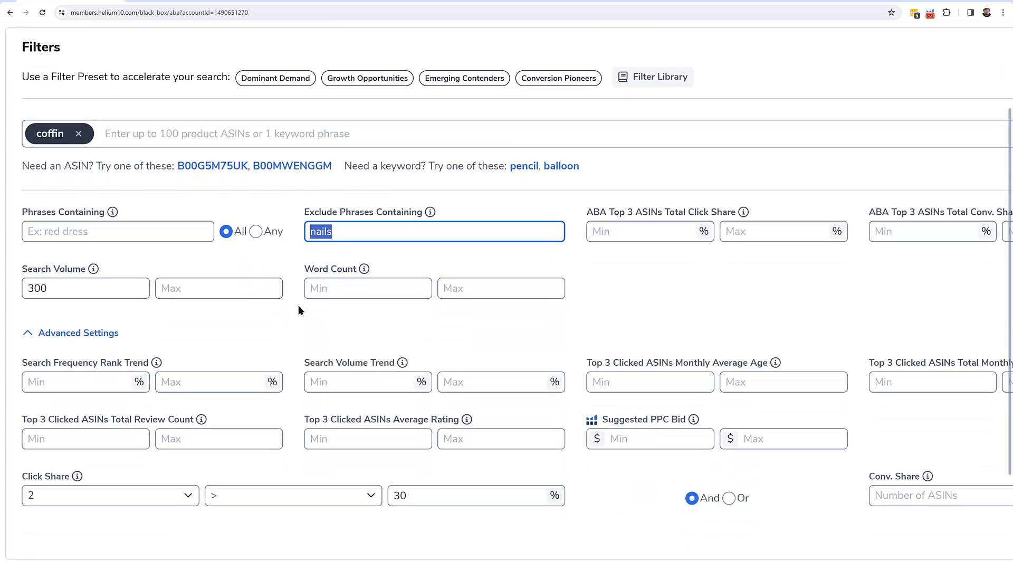
pyautogui.scroll(-2, 306, 308)
pyautogui.hotkey('ctrl', '-')
pyautogui.hotkey('ctrl', '-')
pyautogui.hotkey('ctrl', '-')
pyautogui.hotkey('ctrl', '-')
pyautogui.hotkey('ctrl', '+')
pyautogui.hotkey('ctrl', '+')
pyautogui.hotkey('ctrl', '+')
pyautogui.hotkey('ctrl', '+')
pyautogui.hotkey('ctrl', '+')
pyautogui.hotkey('ctrl', '+')
pyautogui.hotkey('ctrl', '+')
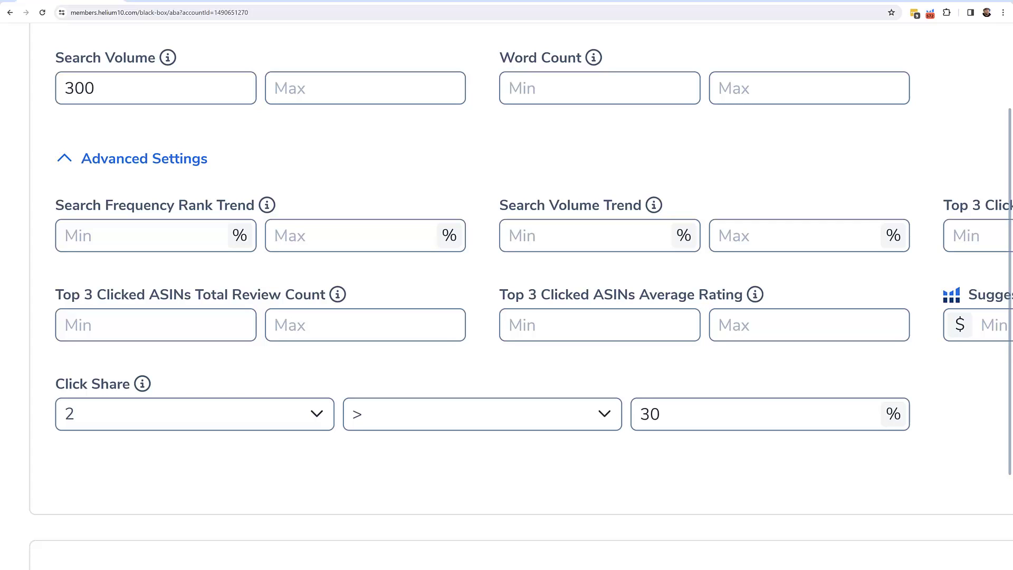
pyautogui.click(250, 421)
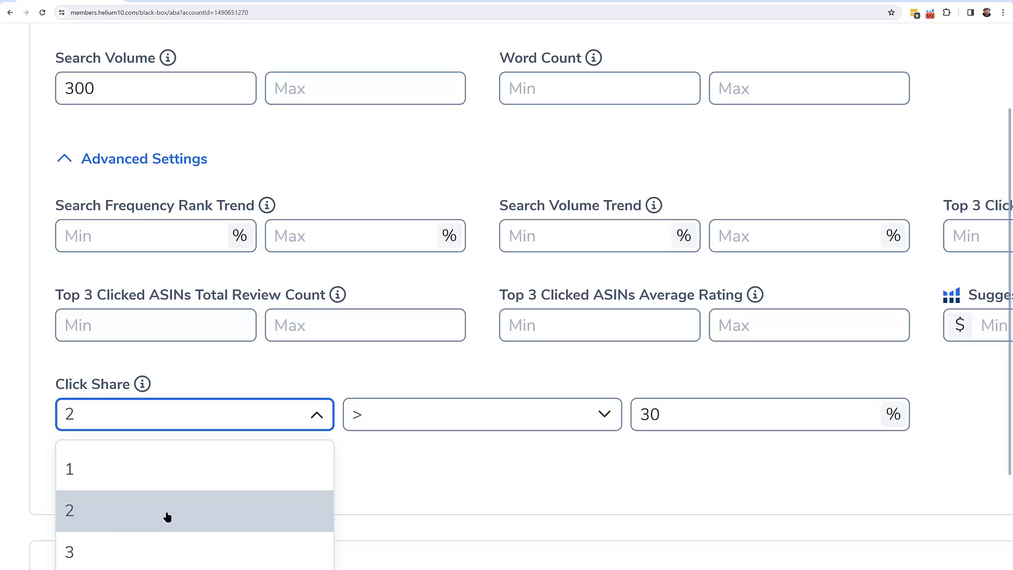
pyautogui.click(375, 475)
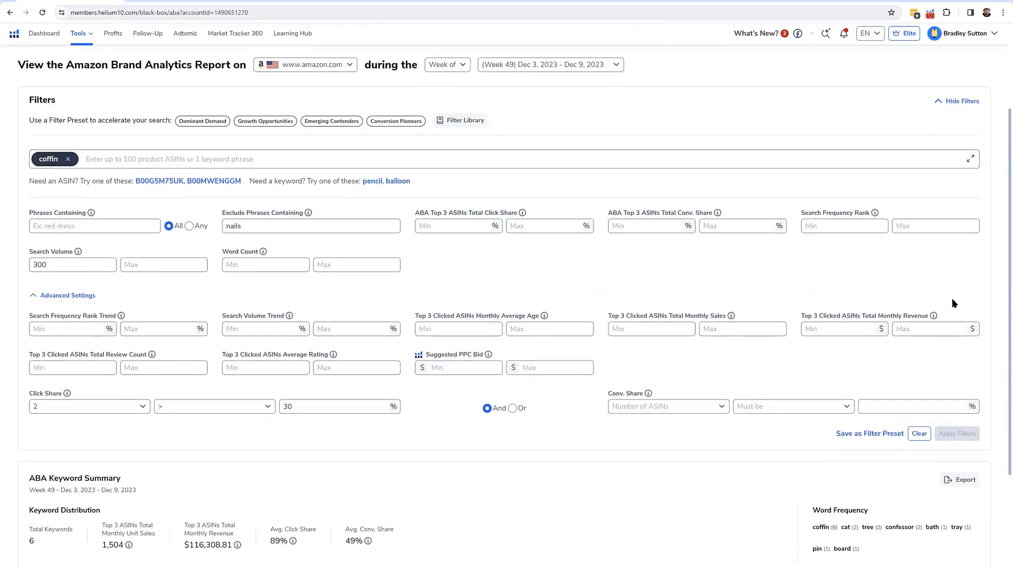
pyautogui.scroll(-2, 941, 308)
pyautogui.scroll(4, 939, 308)
pyautogui.scroll(-3, 939, 308)
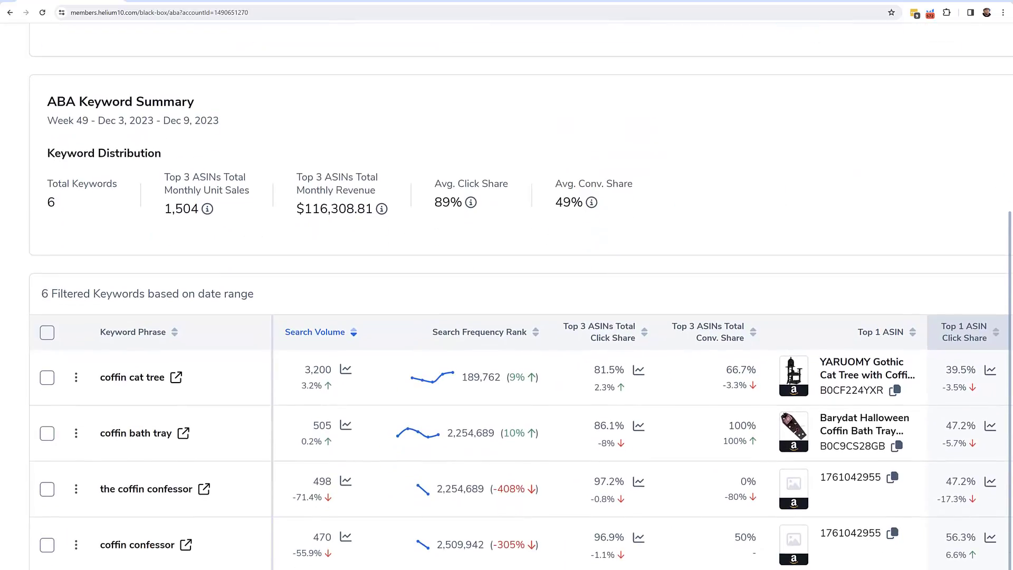
pyautogui.scroll(1, 364, 240)
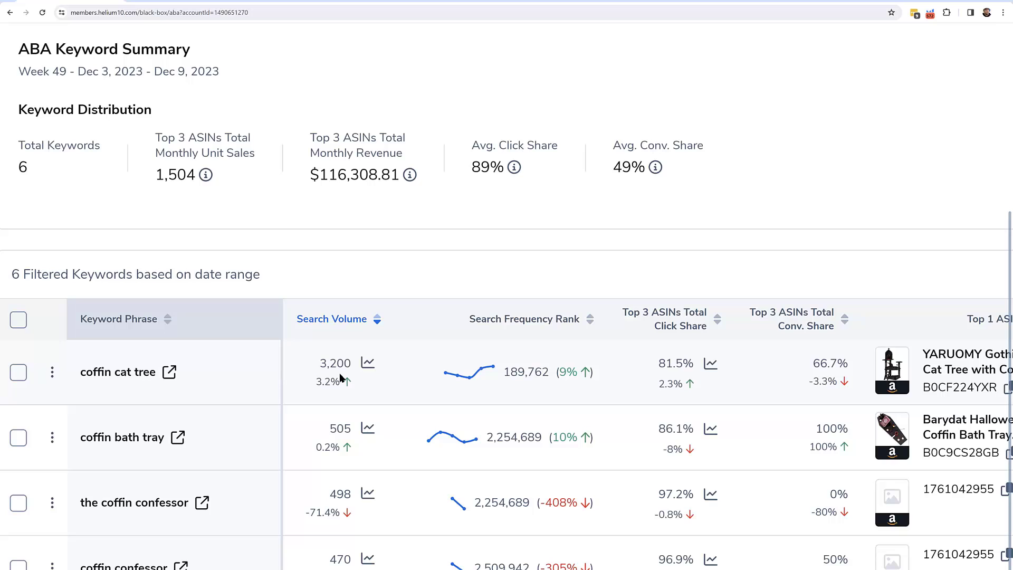
pyautogui.scroll(-3, 464, 382)
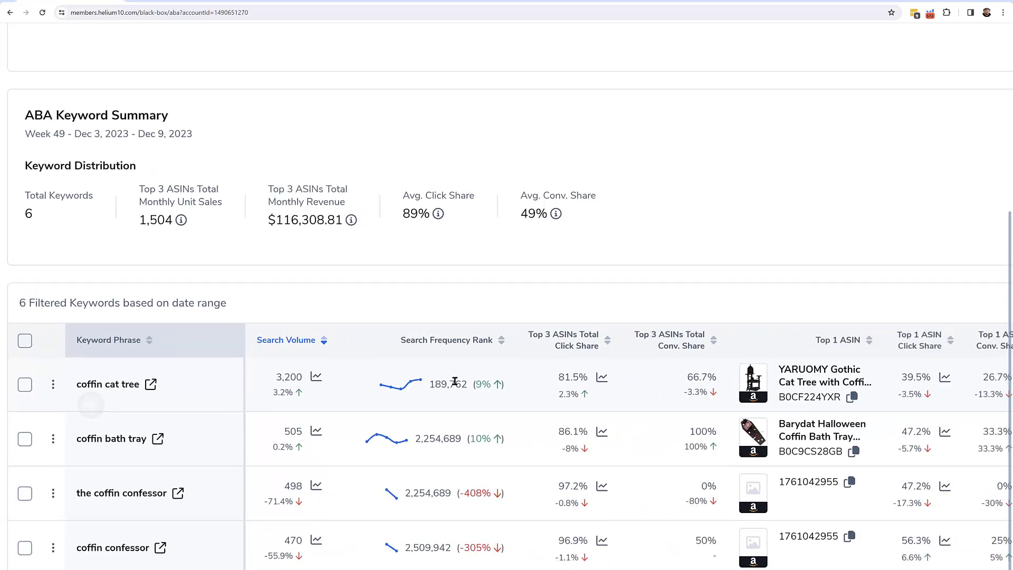
pyautogui.scroll(3, 758, 440)
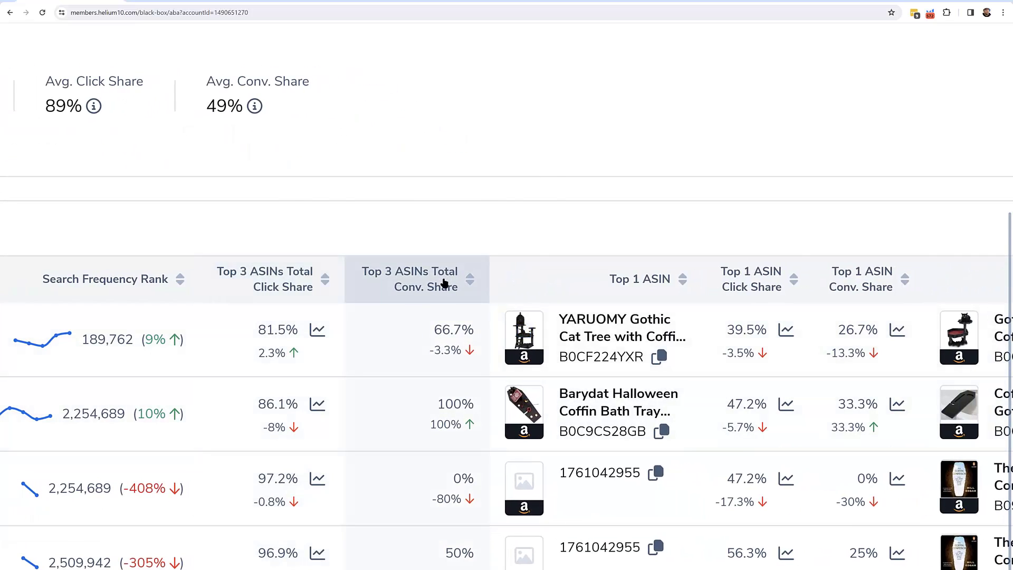
pyautogui.moveTo(449, 297)
pyautogui.scroll(-4, 452, 343)
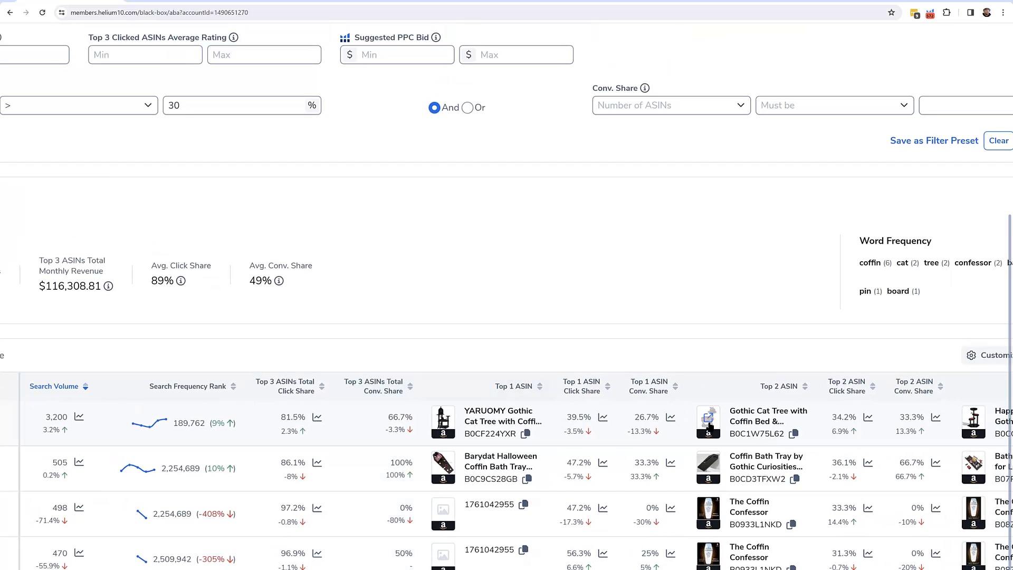
pyautogui.moveTo(710, 426)
pyautogui.hotkey('ctrl', '-')
pyautogui.scroll(1, 108, 475)
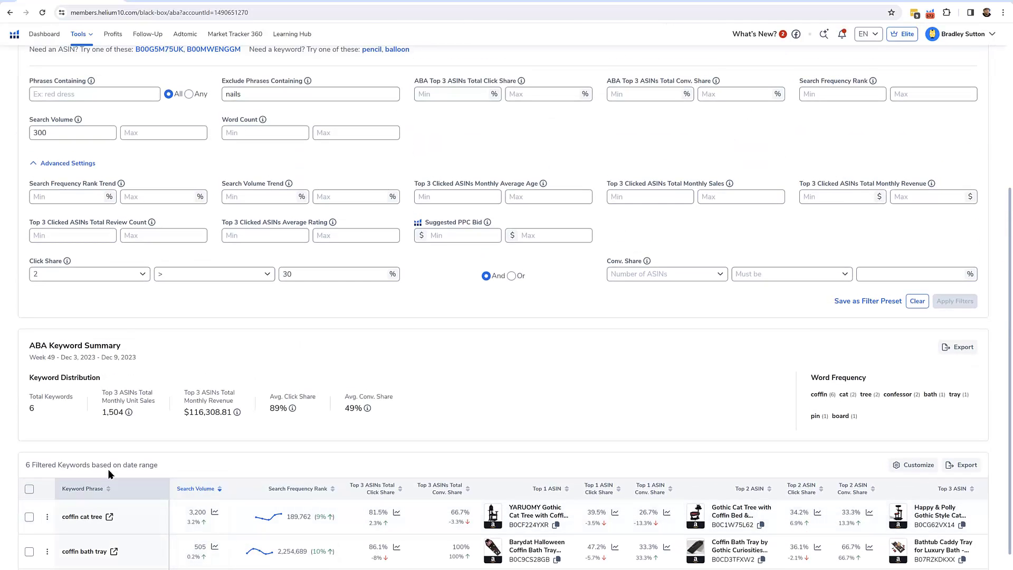
# Scroll the Amazon 'coffin cat tree' results to the gothic coffin-bed cat trees priced $49.99–$159.99.
pyautogui.click(109, 517)
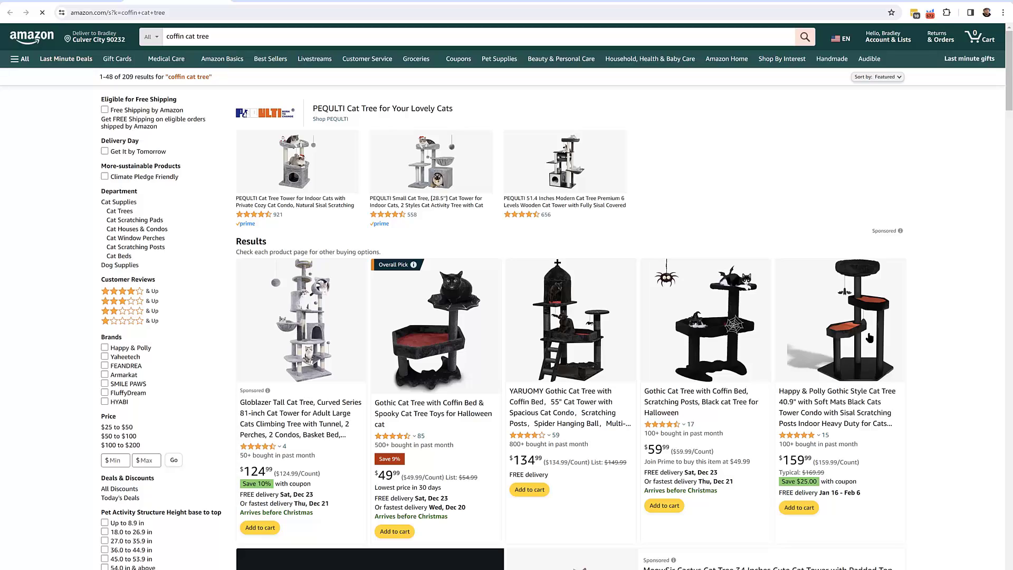
pyautogui.scroll(-1, 869, 338)
pyautogui.keyDown('ctrl'); pyautogui.scroll(3, 560, 368); pyautogui.keyUp('ctrl')
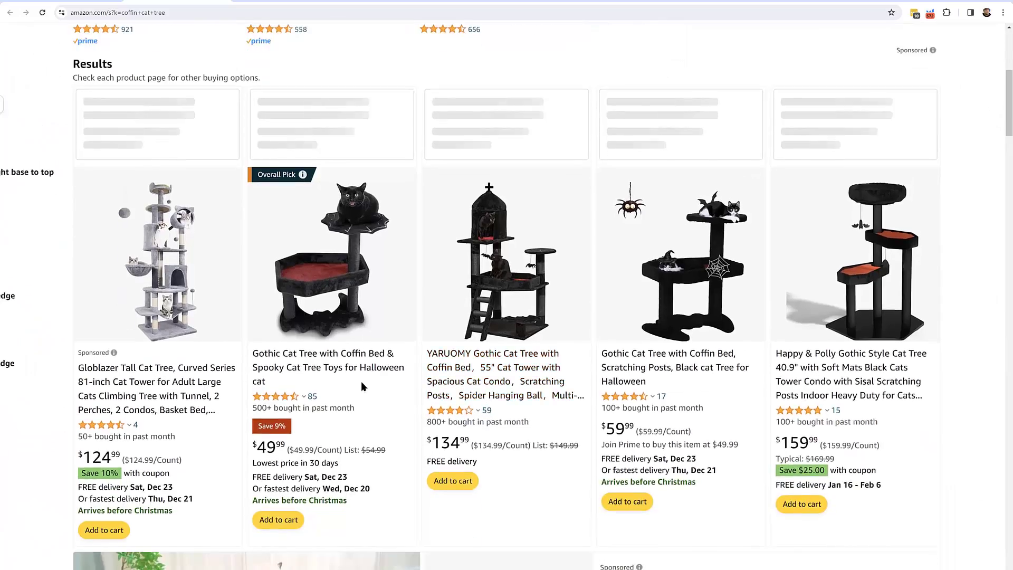
pyautogui.scroll(-3, 333, 407)
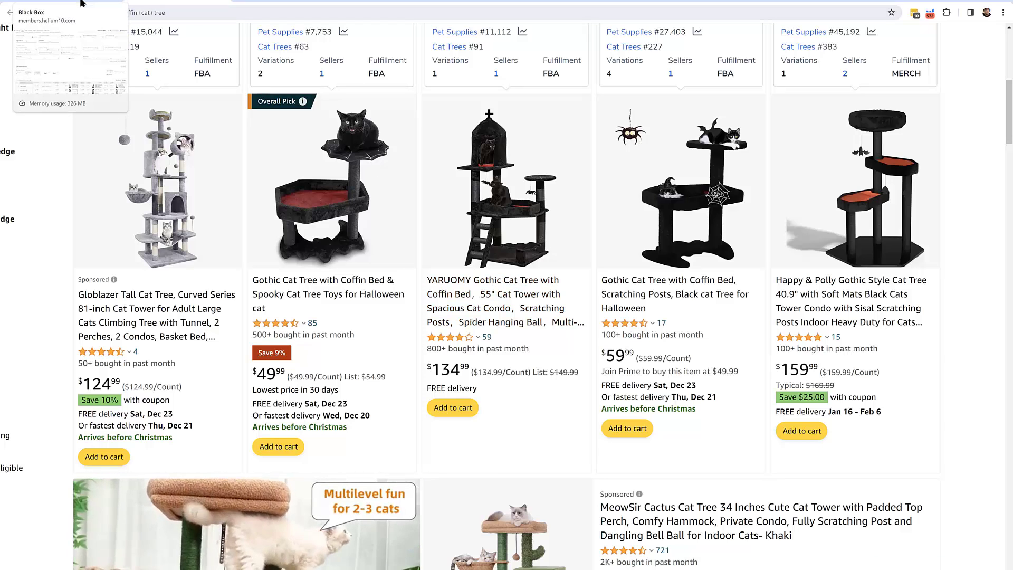
# Back in Black Box, read the six filtered coffin keywords at an enlarged zoom, then restore normal size.
pyautogui.click(83, 3)
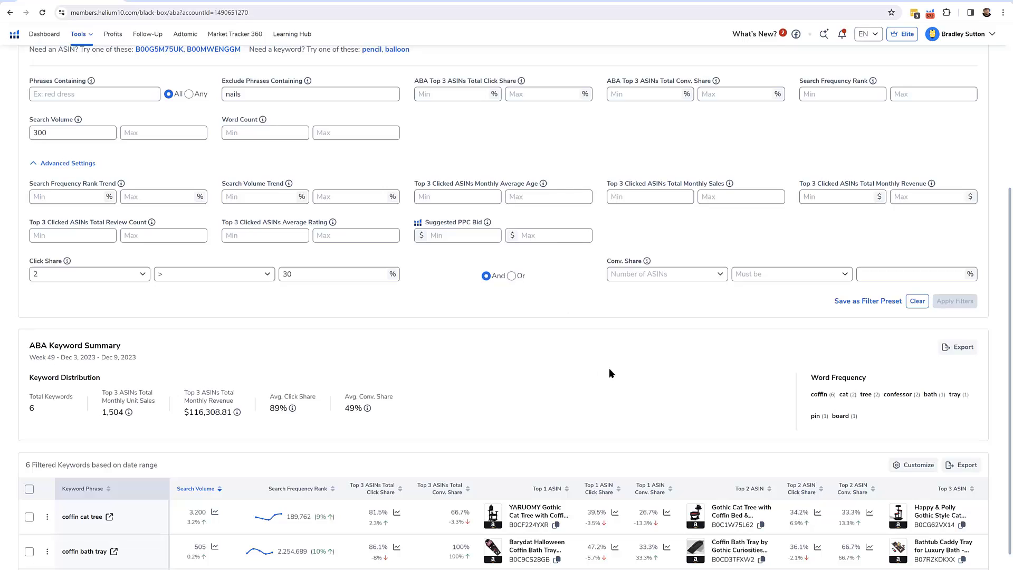
pyautogui.scroll(-5, 608, 368)
pyautogui.hotkey('ctrl', '+')
pyautogui.hotkey('ctrl', '+')
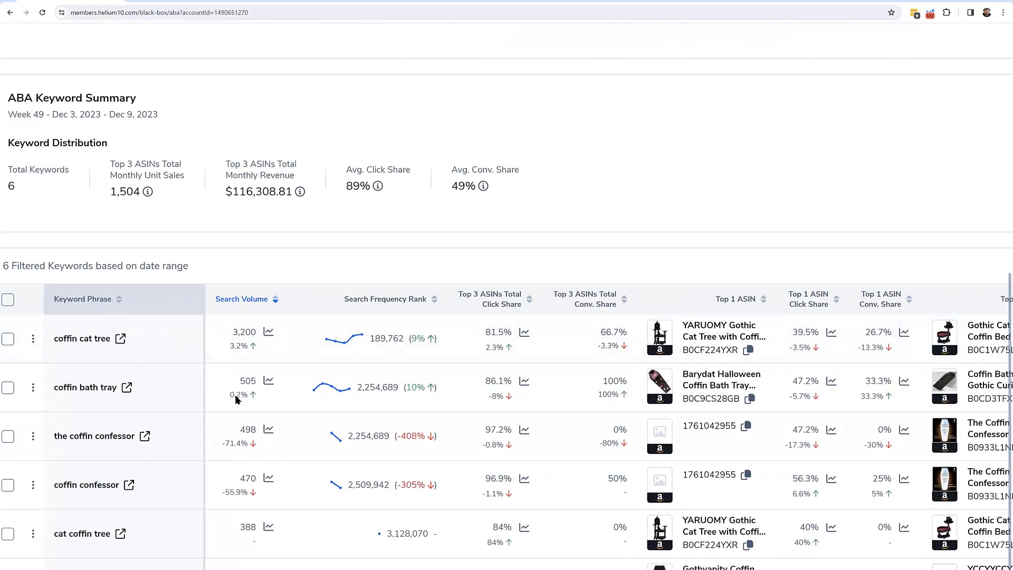
pyautogui.scroll(2, 319, 164)
pyautogui.hotkey('ctrl', '-')
pyautogui.hotkey('ctrl', '-')
pyautogui.scroll(2, 334, 163)
pyautogui.scroll(2, 411, 165)
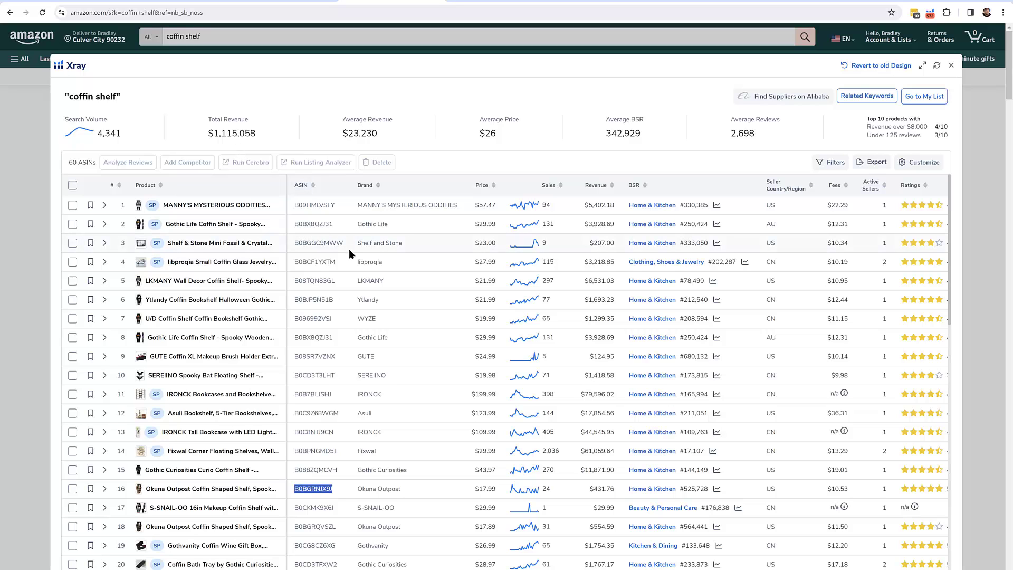
# Look through the 'coffin shelf' Xray product table, then return to the six-ASIN Black Box search.
pyautogui.scroll(-3, 282, 231)
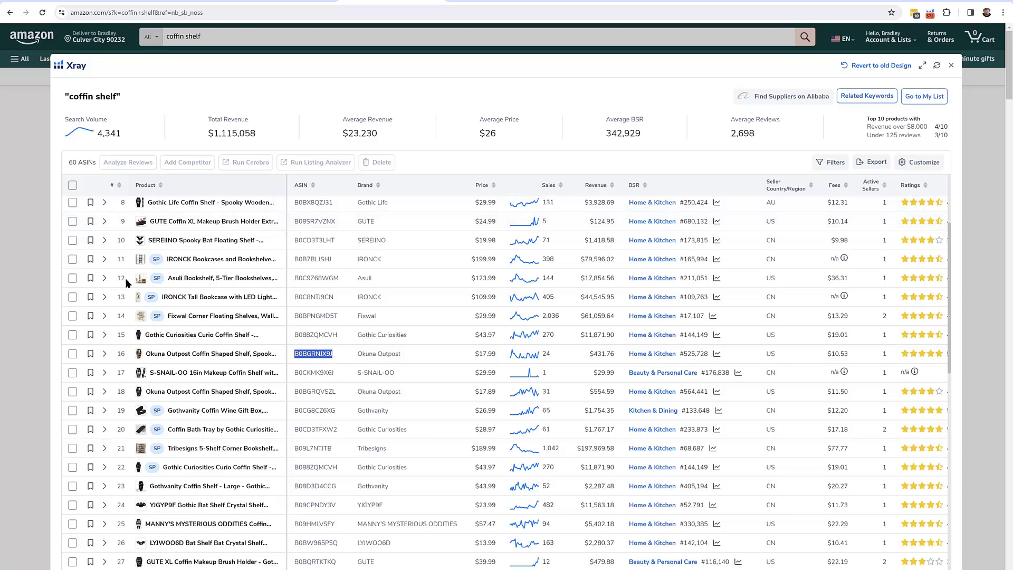
pyautogui.click(283, 1)
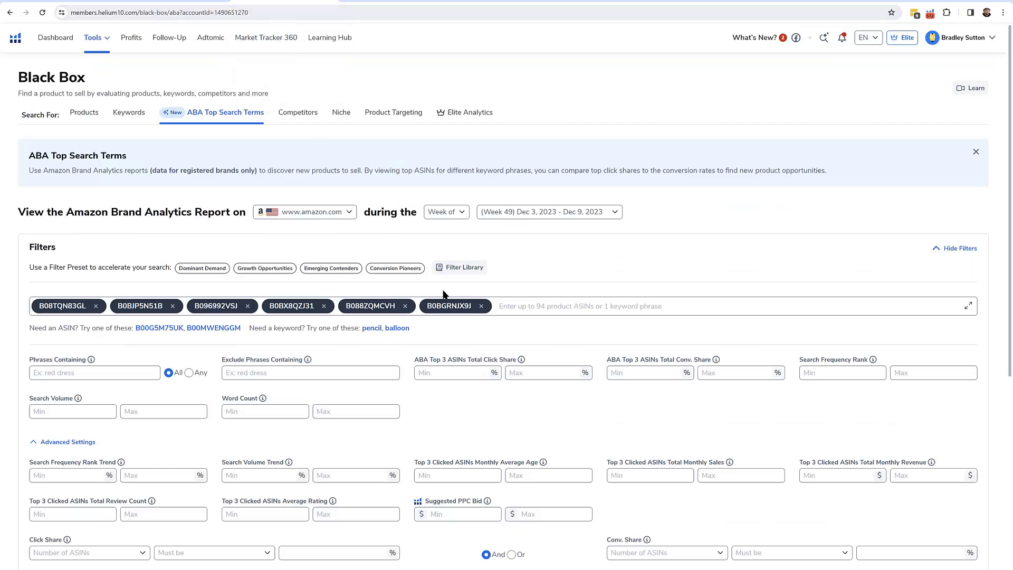
# Zoom in on the seven keywords for the six coffin shelf ASINs, checking a Top 1 ASIN image.
pyautogui.scroll(-1, 444, 294)
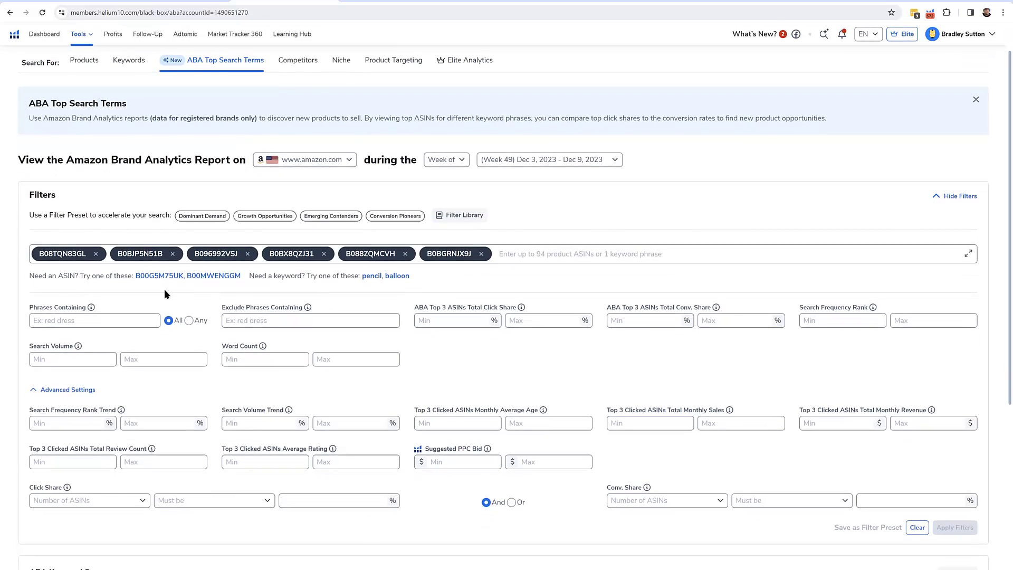
pyautogui.scroll(-2, 160, 288)
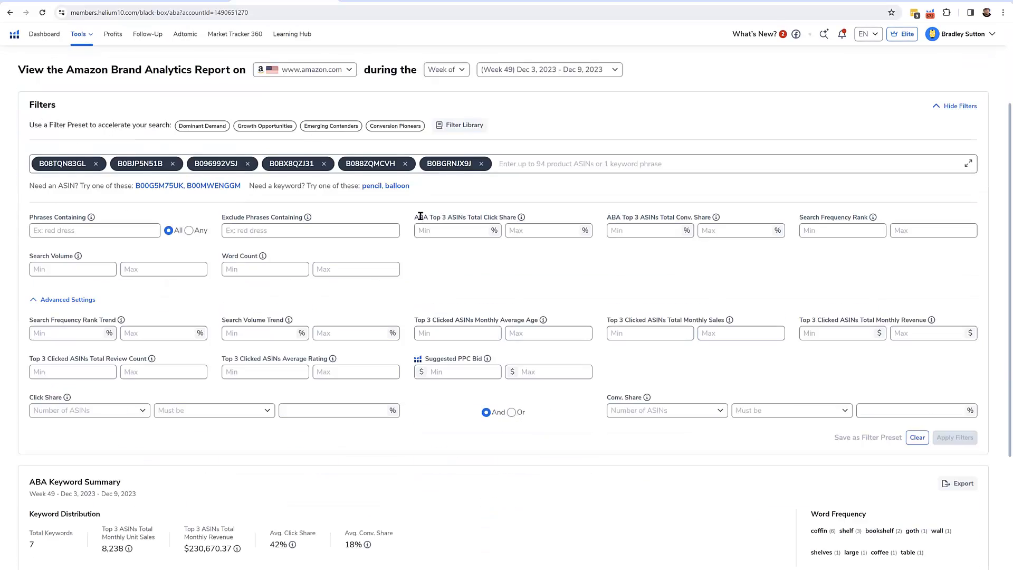
pyautogui.scroll(-6, 420, 218)
pyautogui.hotkey('ctrl', '+')
pyautogui.hotkey('ctrl', '+')
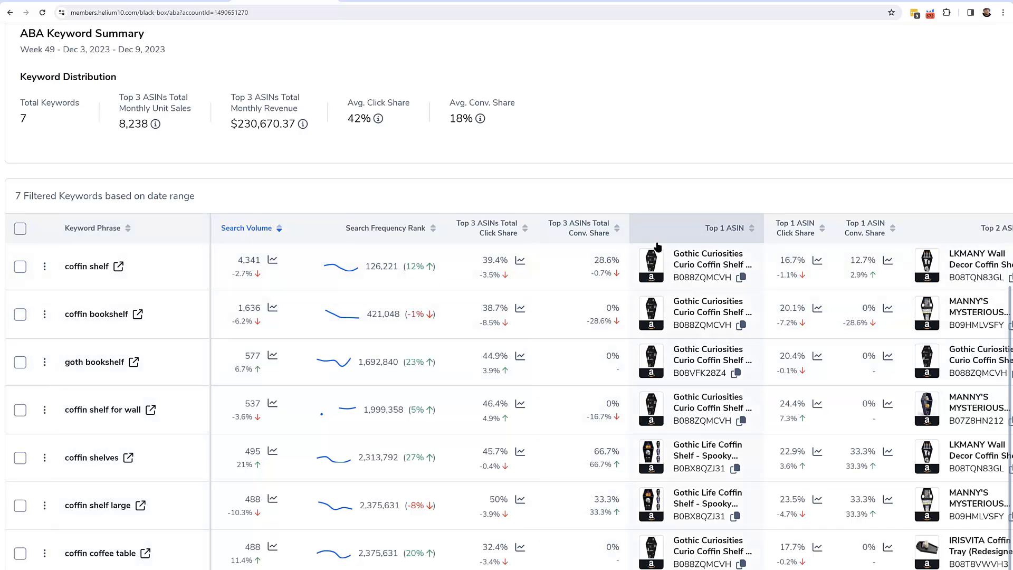
pyautogui.moveTo(652, 261)
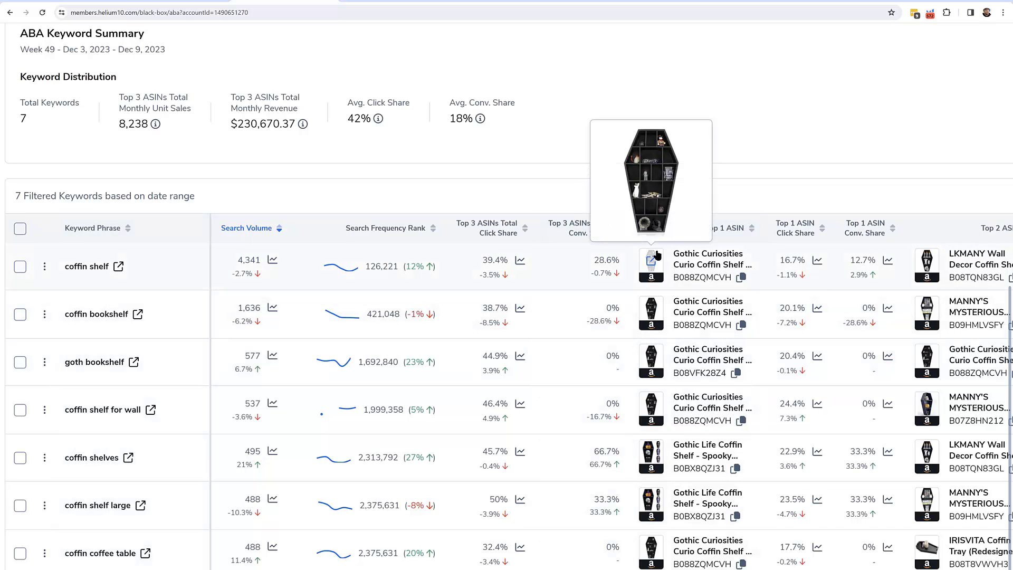
pyautogui.hotkey('ctrl', '-')
pyautogui.hotkey('ctrl', '-')
pyautogui.hotkey('ctrl', '-')
pyautogui.hotkey('ctrl', '+')
pyautogui.hotkey('ctrl', '+')
pyautogui.hotkey('ctrl', '+')
pyautogui.hotkey('ctrl', '+')
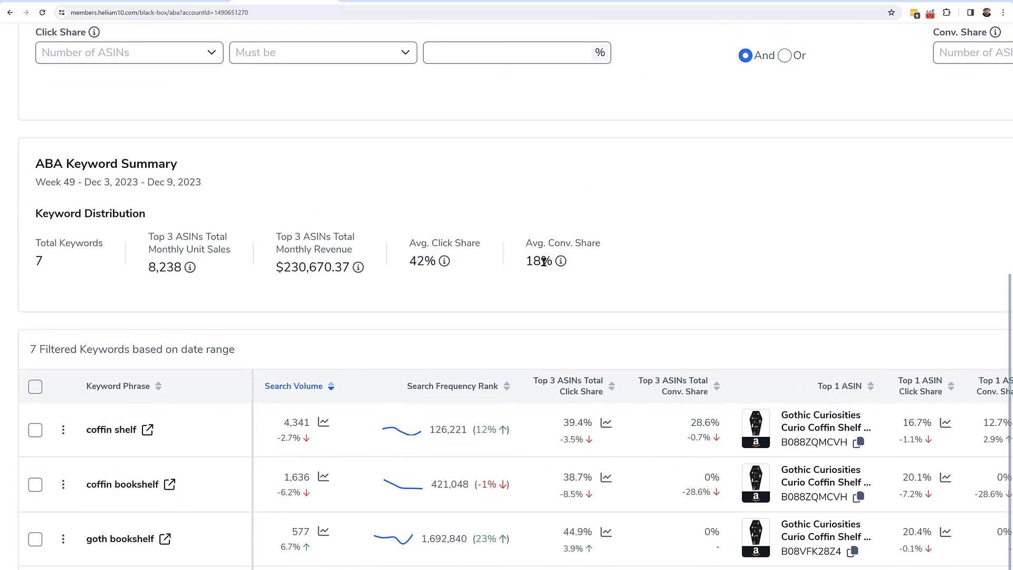
pyautogui.hotkey('ctrl', '-')
pyautogui.hotkey('ctrl', '-')
pyautogui.scroll(10, 538, 257)
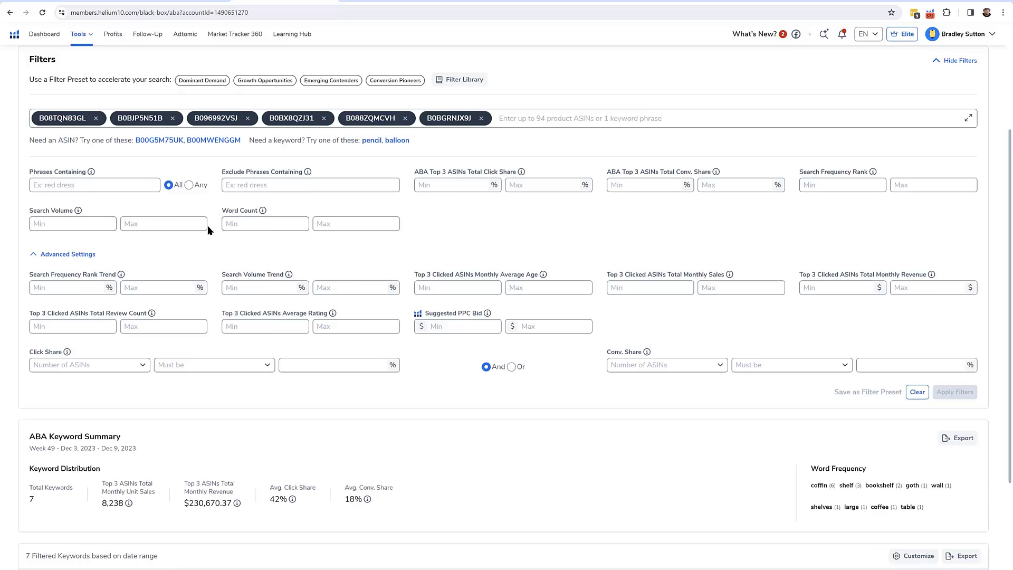
pyautogui.scroll(-1, 219, 243)
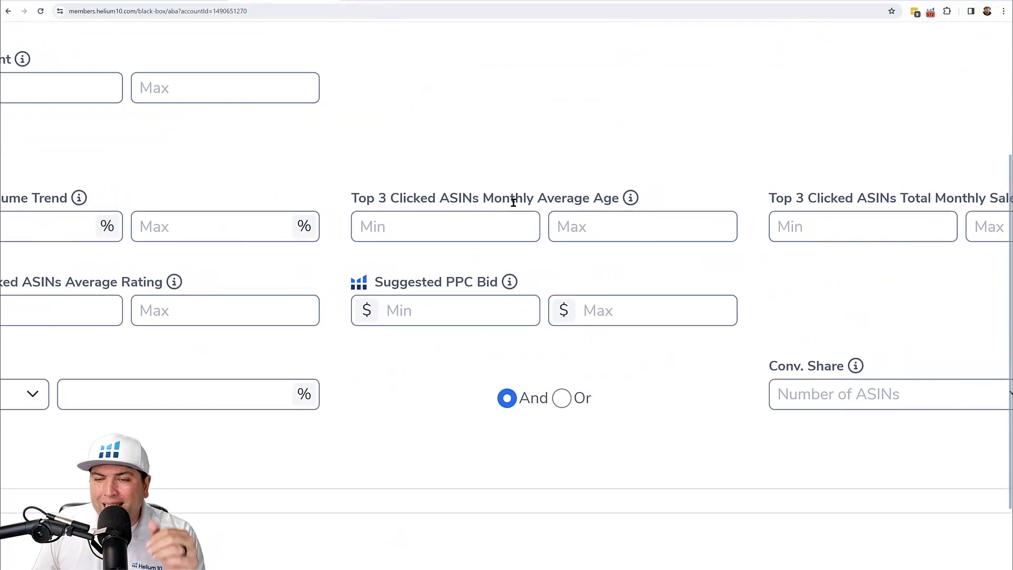
pyautogui.moveTo(633, 198)
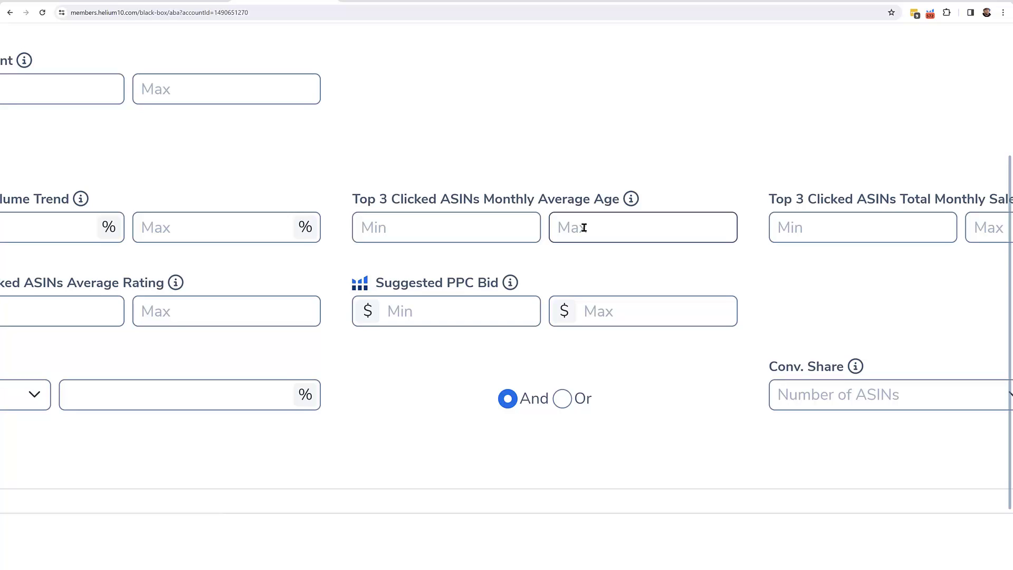
pyautogui.hotkey('ctrl', '-')
pyautogui.hotkey('ctrl', '-')
pyautogui.hotkey('ctrl', '-')
pyautogui.hotkey('ctrl', '-')
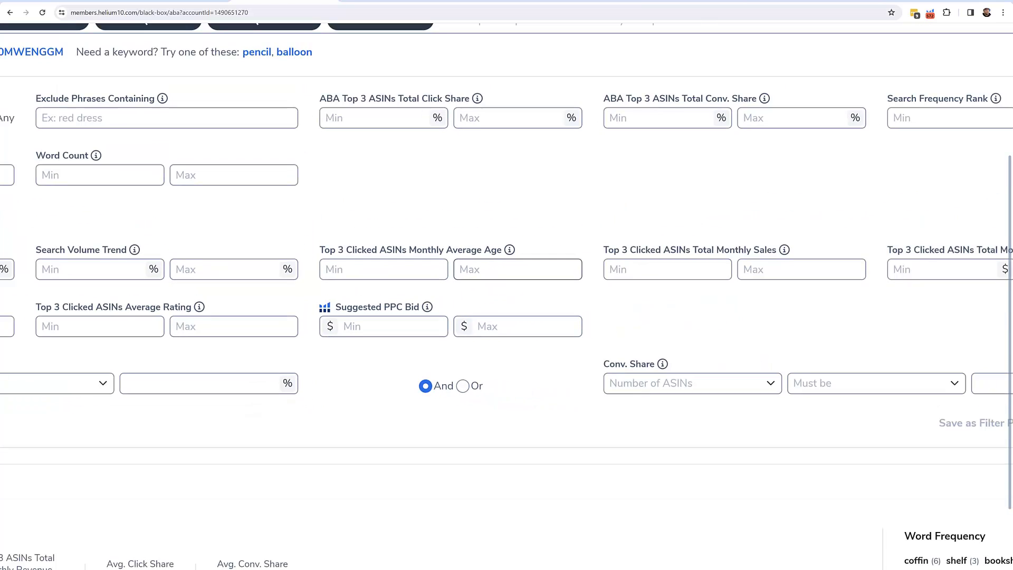
pyautogui.hscroll(2, 790, 306)
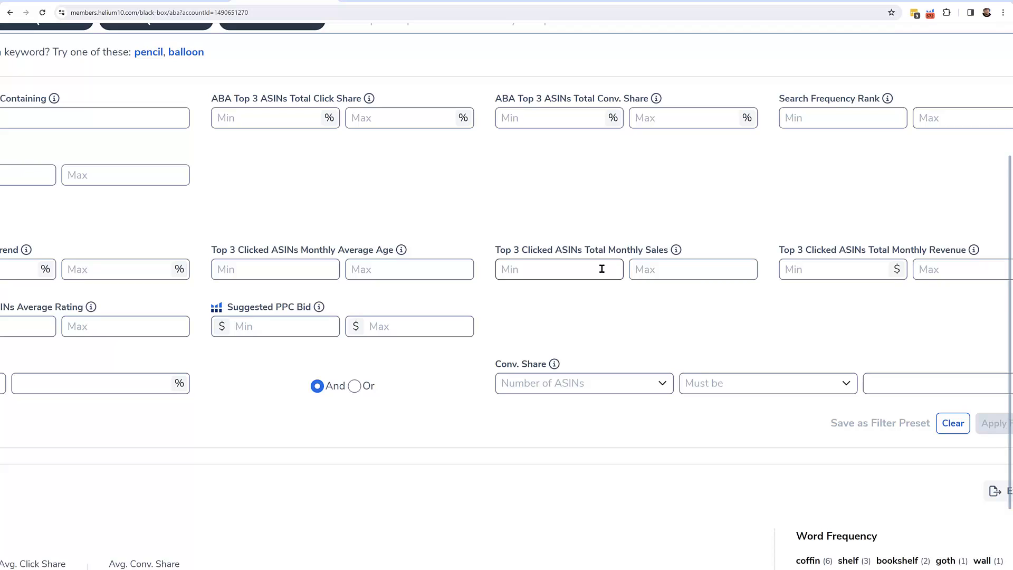
pyautogui.hotkey('ctrl', '0')
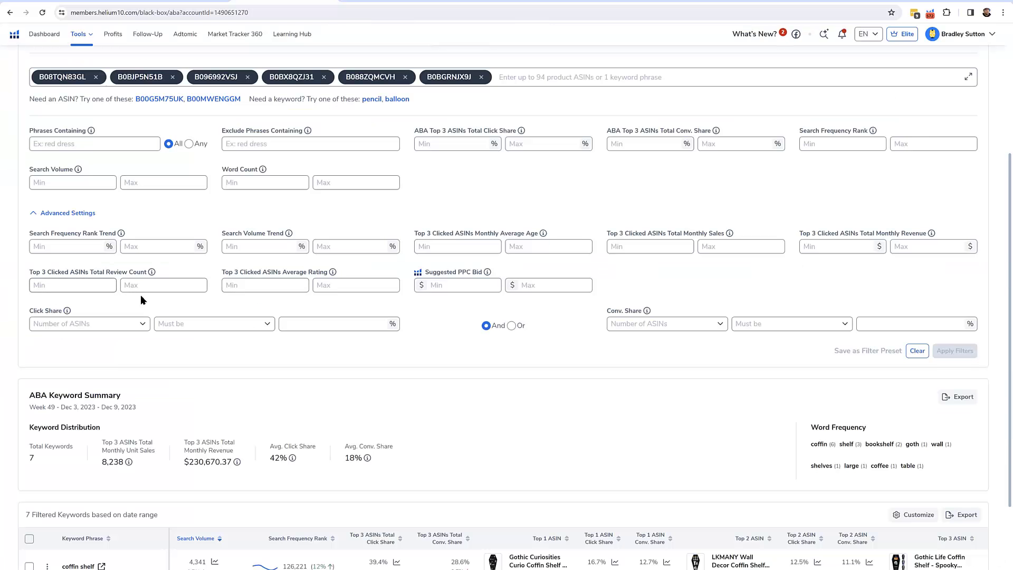
pyautogui.hotkey('ctrl', '+')
pyautogui.hotkey('ctrl', '+')
pyautogui.hotkey('ctrl', '+')
pyautogui.hotkey('ctrl', '+')
pyautogui.hotkey('ctrl', '+')
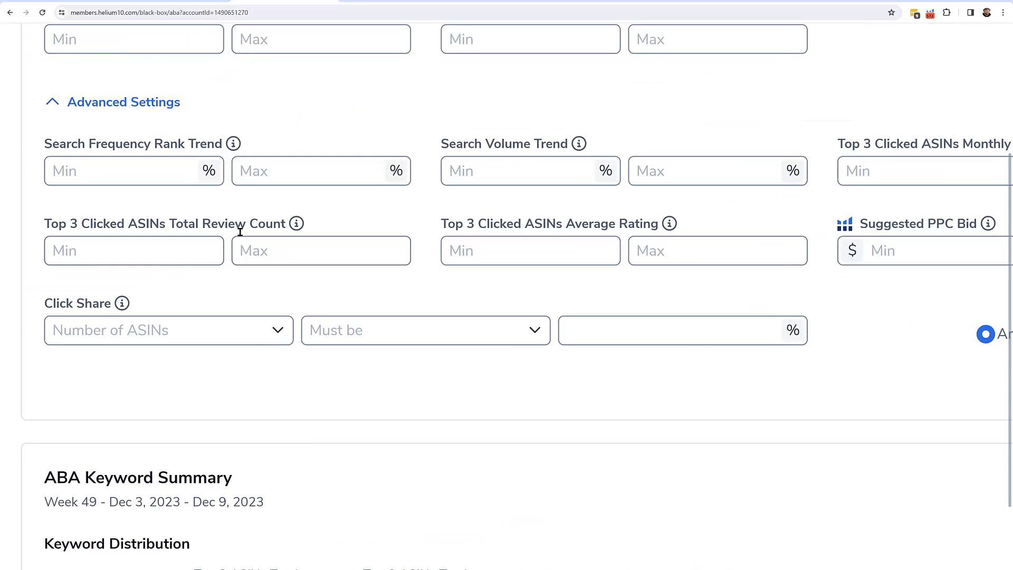